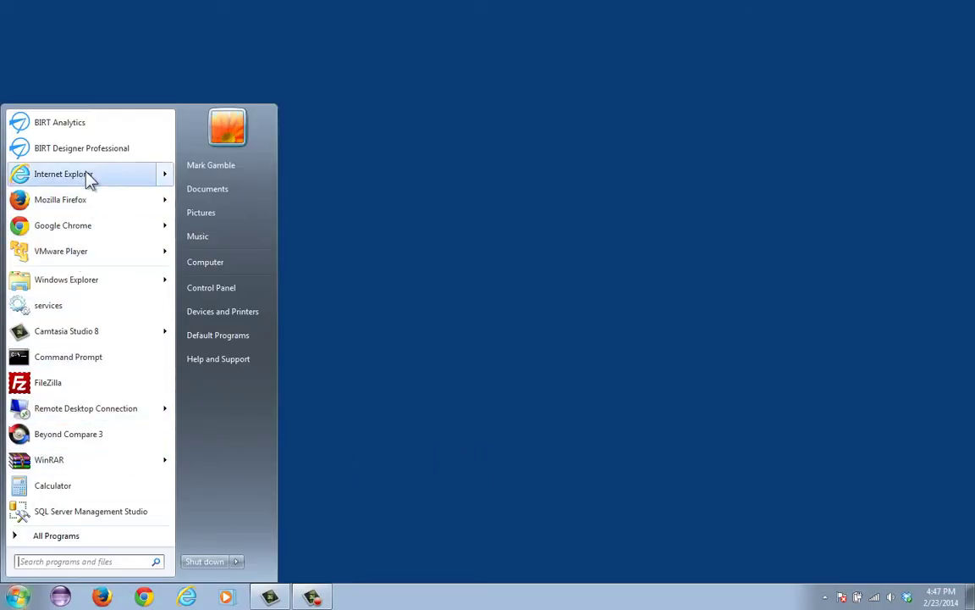
- Launch BIRT Analytics from the Start menu and log in on the Actuate account page
click(99, 122)
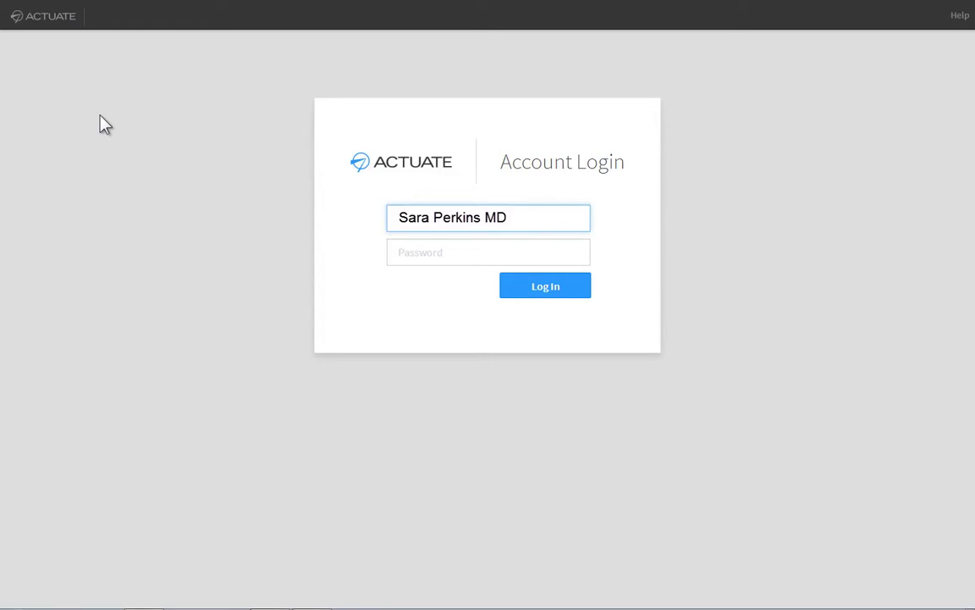
click(546, 287)
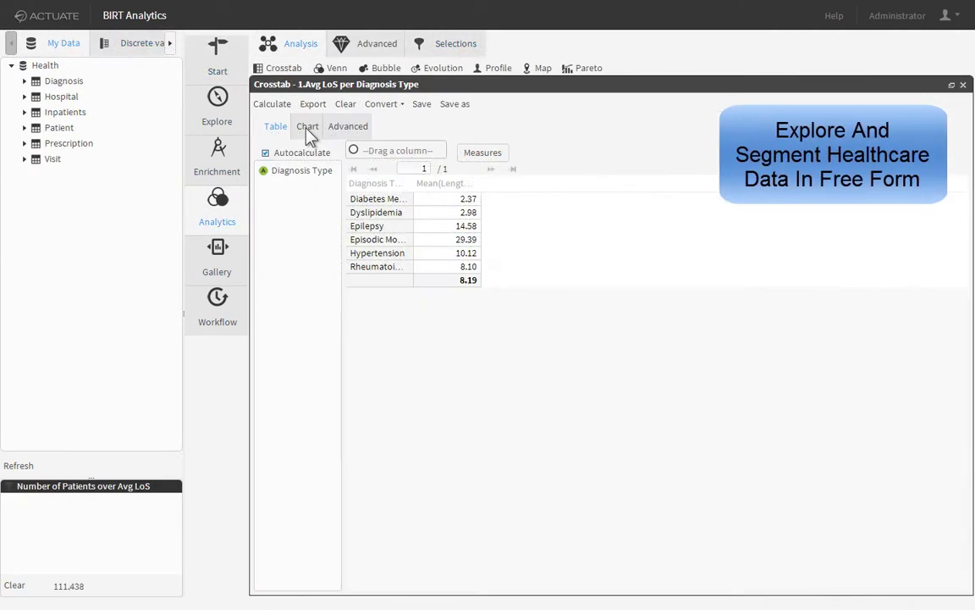
- Open the next saved length-of-stay analysis and scroll through its Profile table
click(309, 131)
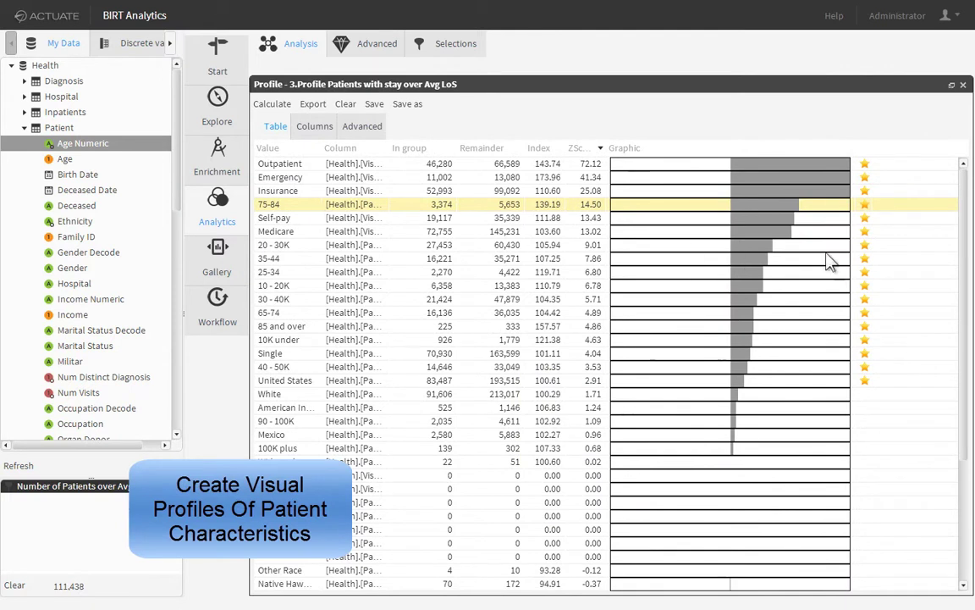
scroll(963, 237, down, 3)
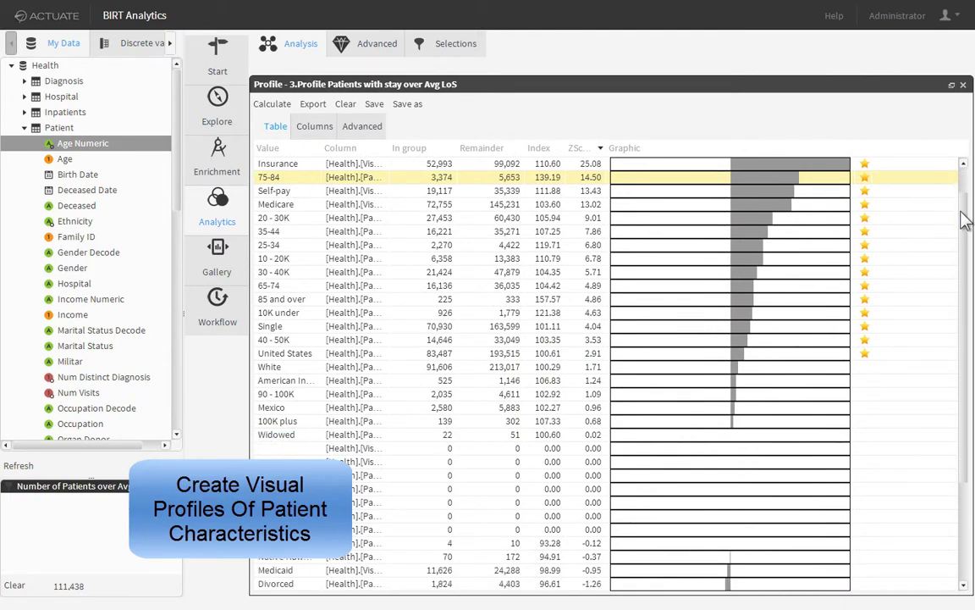
scroll(965, 254, down, 5)
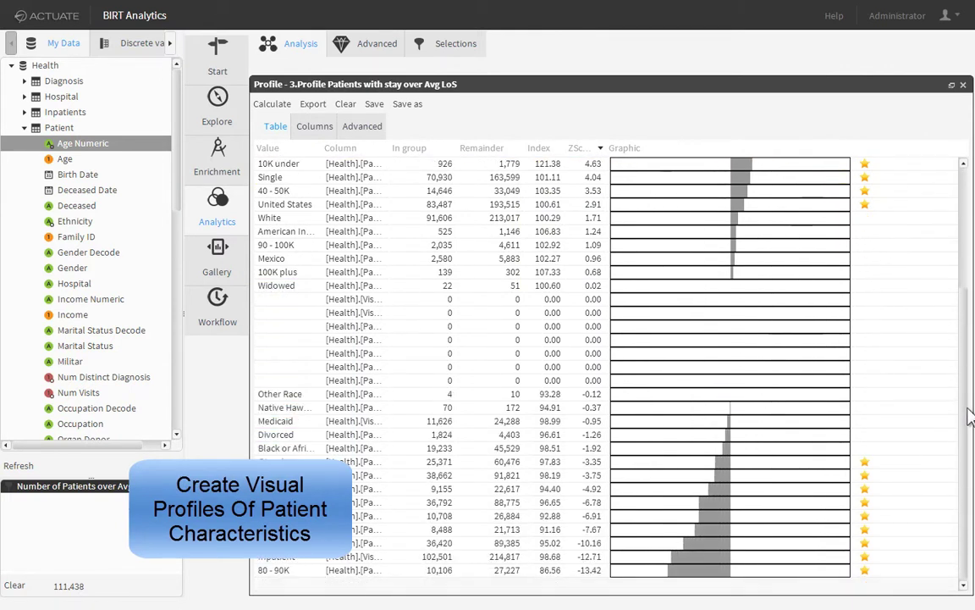
scroll(960, 318, up, 8)
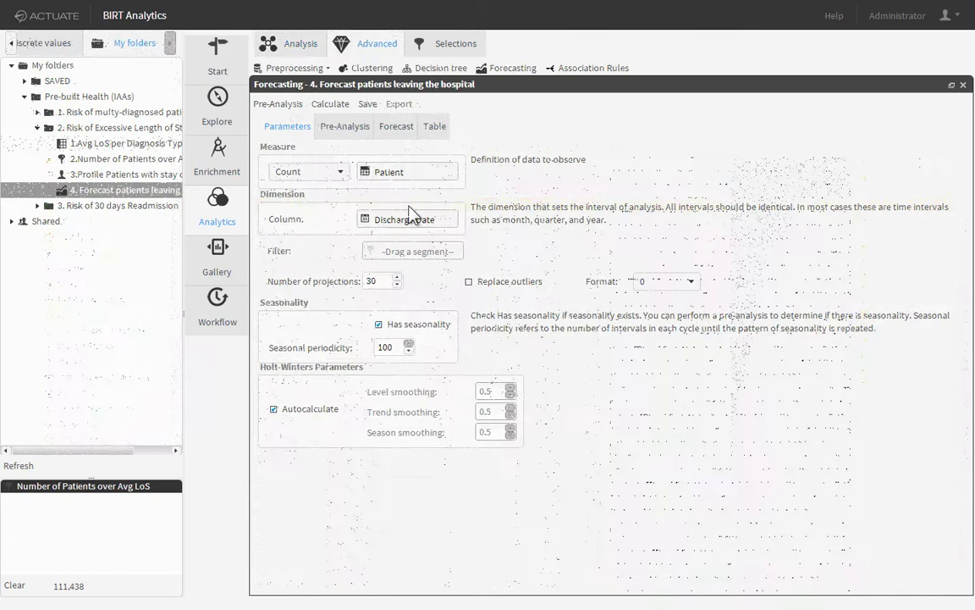
- Run the seasonality pre-analysis and show the discharge forecast chart zoomed into late 2013
click(280, 103)
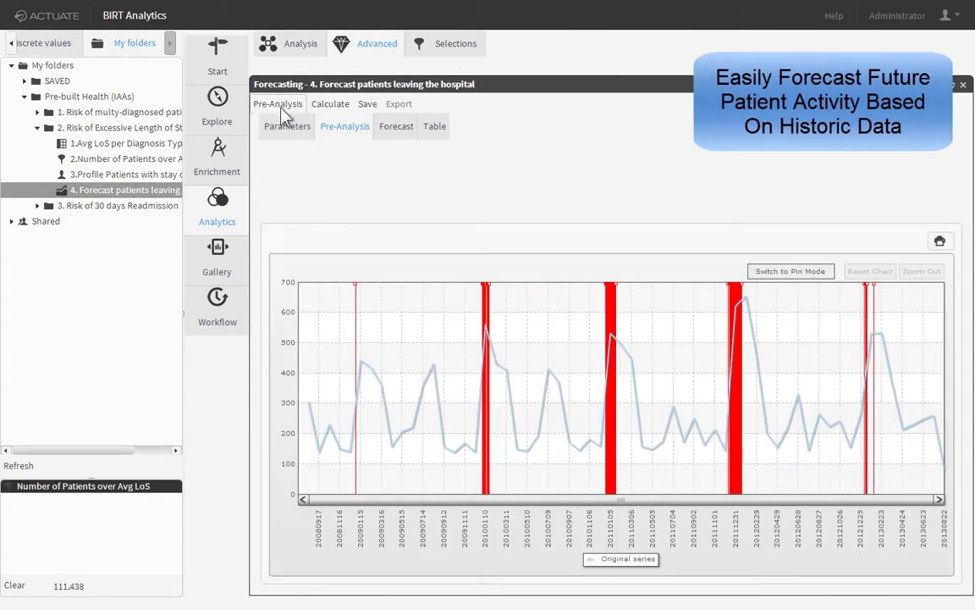
click(397, 127)
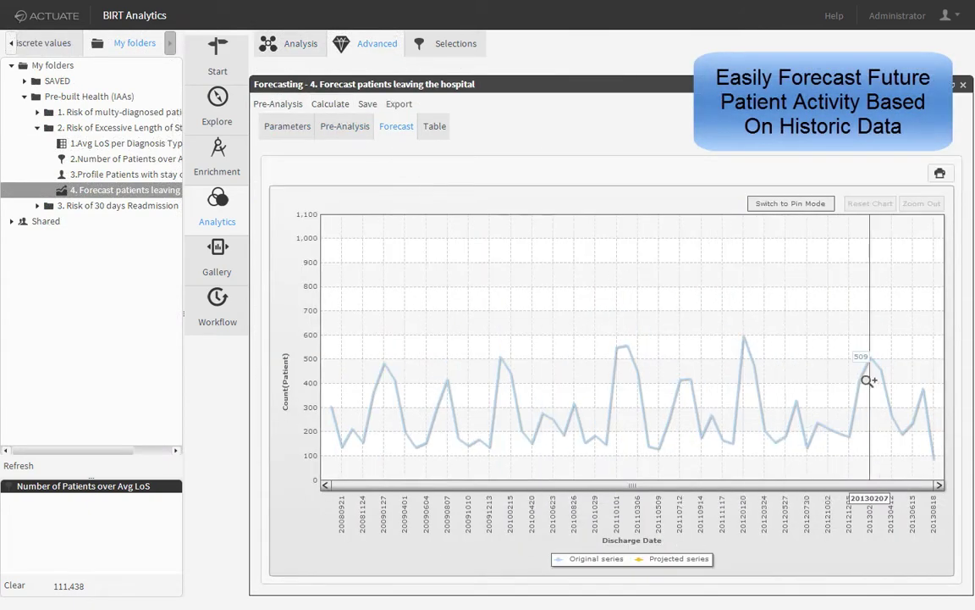
drag(903, 392, 947, 403)
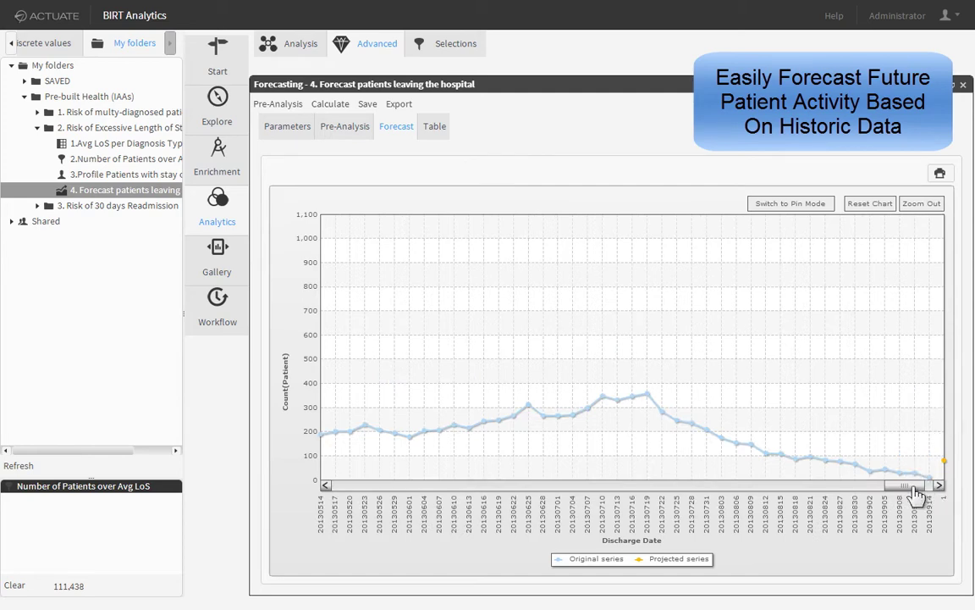
drag(920, 498, 930, 498)
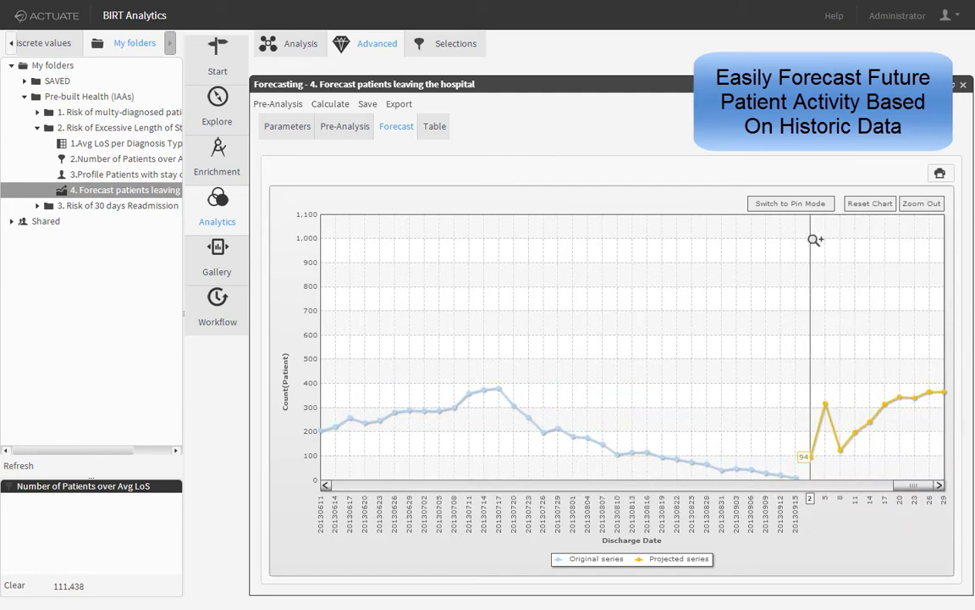
- Pin a range of the projected series and overlay it on earlier historic data
click(794, 205)
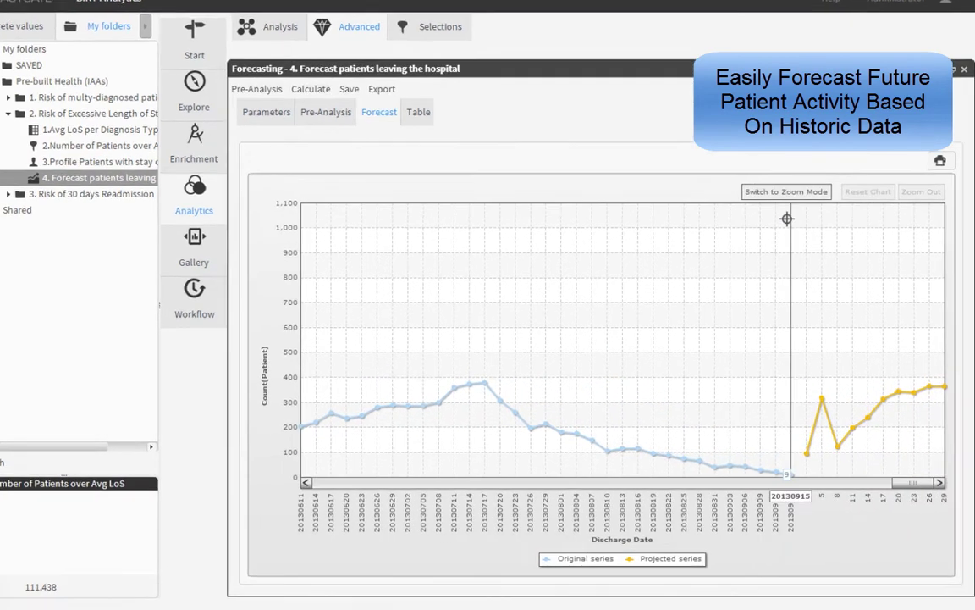
drag(812, 317, 881, 330)
drag(868, 292, 281, 283)
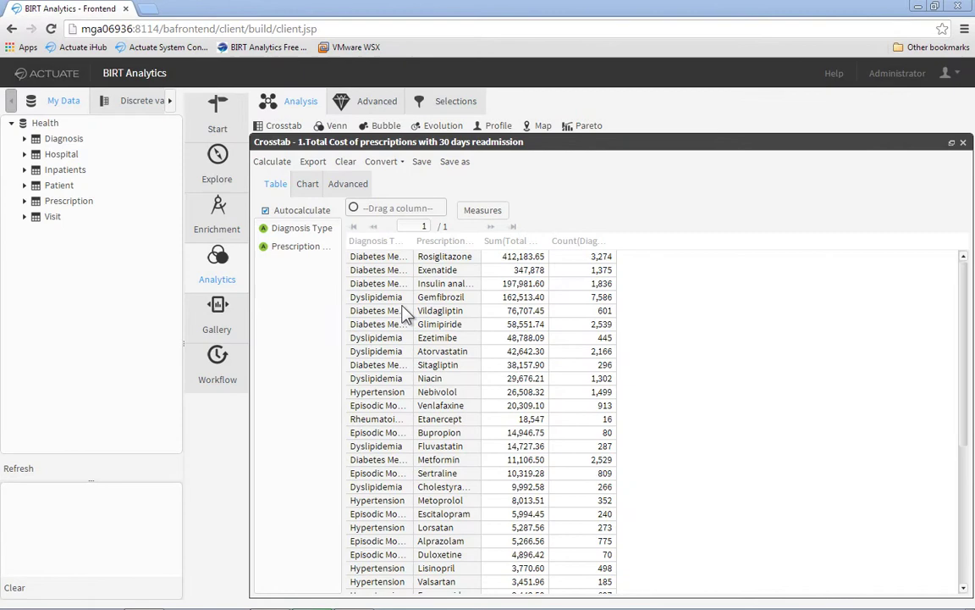
- Convert the prescription-cost crosstab into a maximized Bubble chart of total cost versus diagnosis count
click(305, 185)
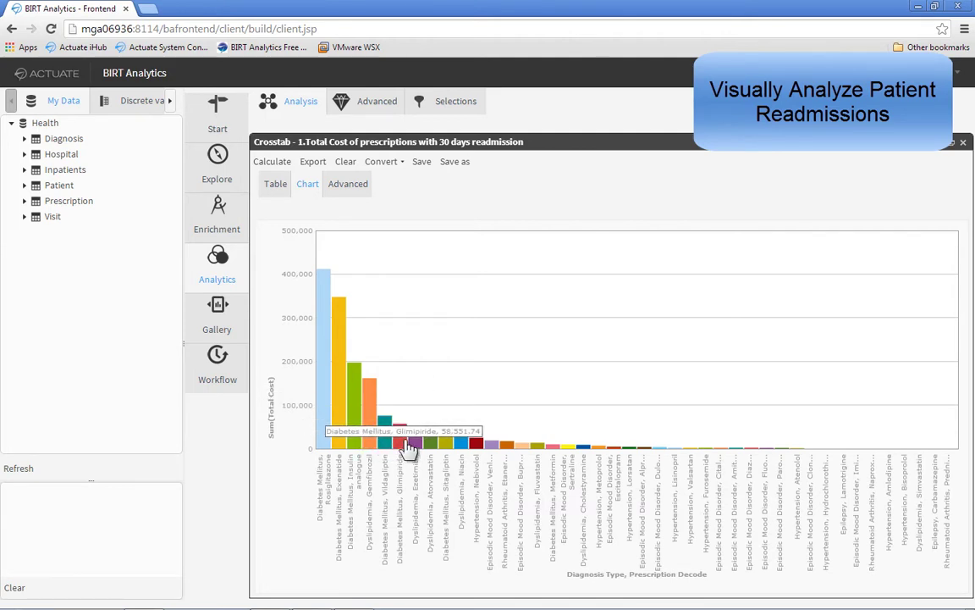
click(392, 161)
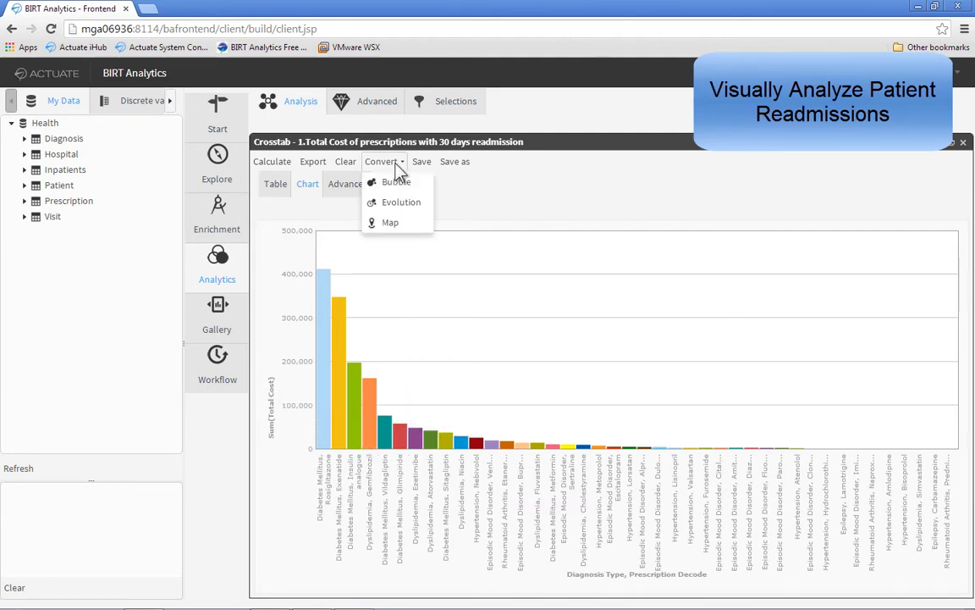
click(418, 188)
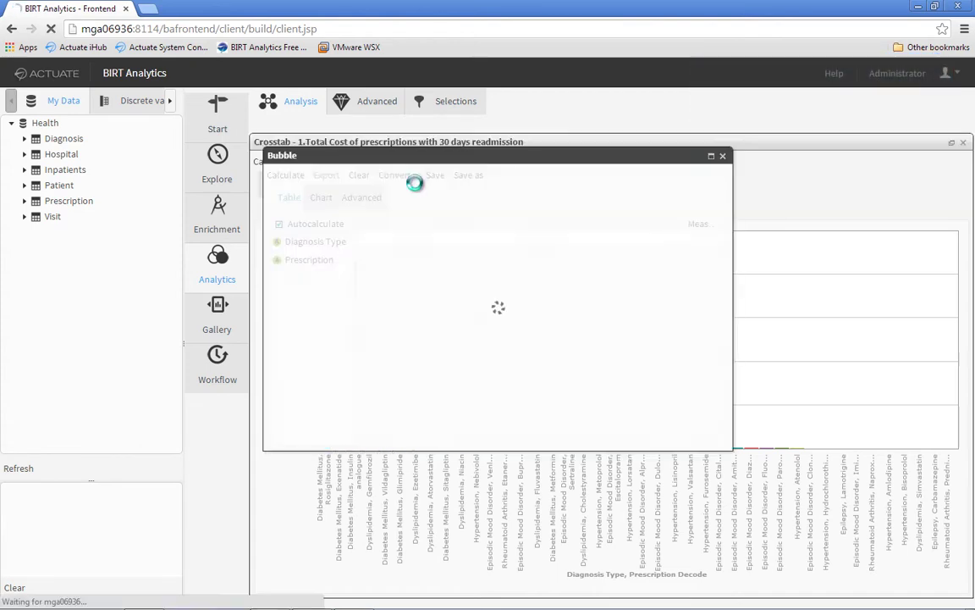
double_click(419, 156)
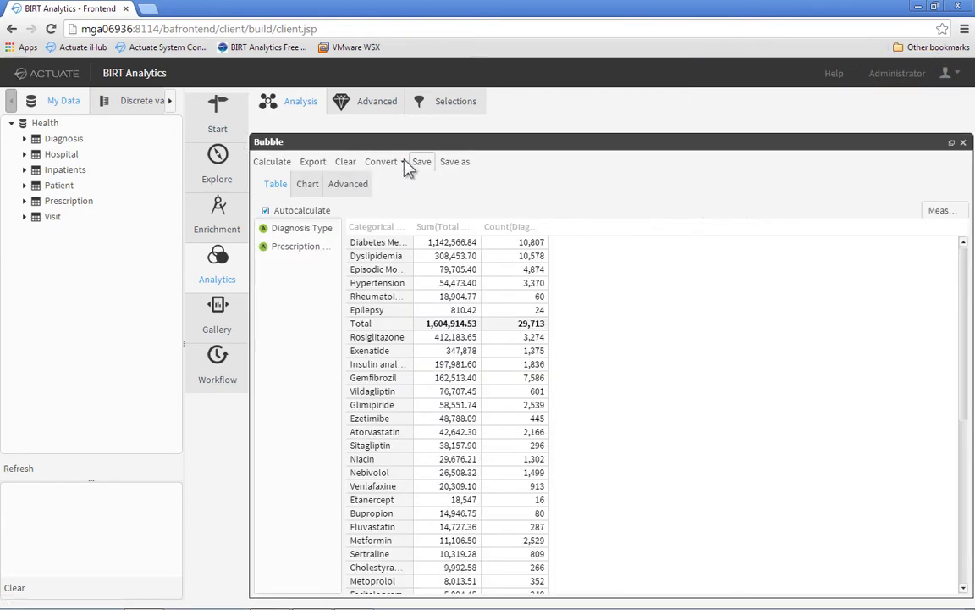
click(319, 186)
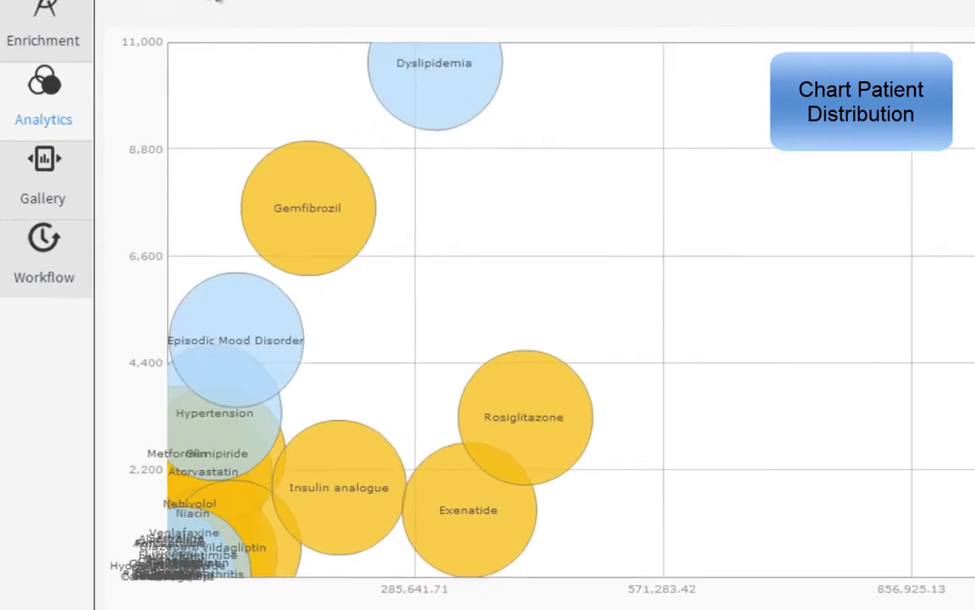
mouse_move(563, 429)
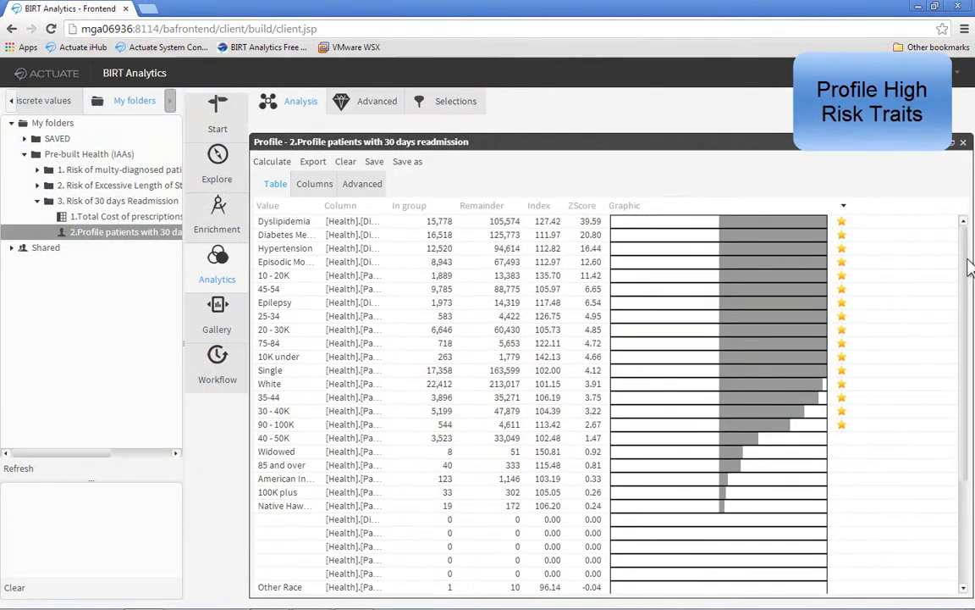
- Scroll through the 30-day readmission profile table and review the bubble chart
scroll(965, 268, down, 5)
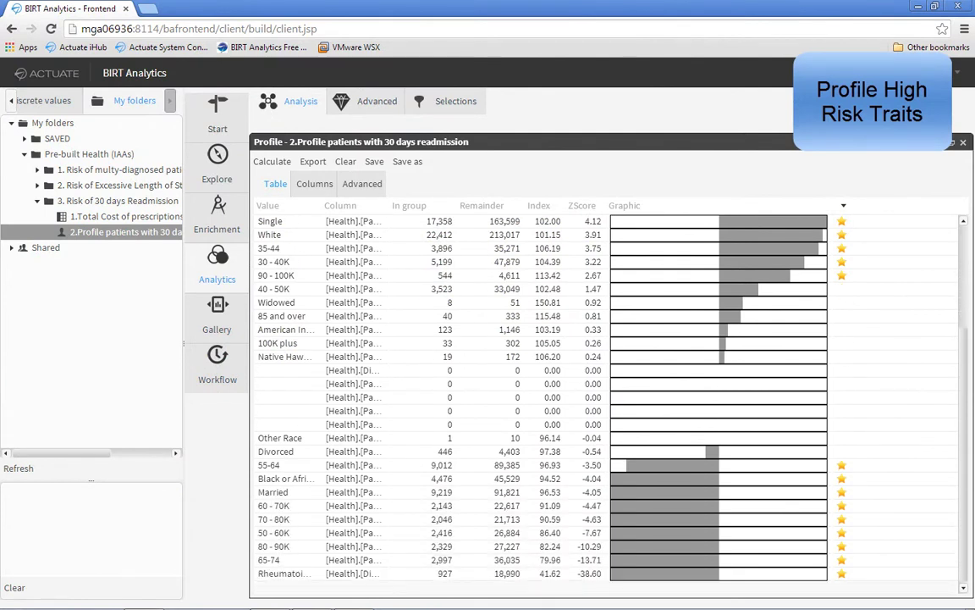
scroll(971, 262, up, 5)
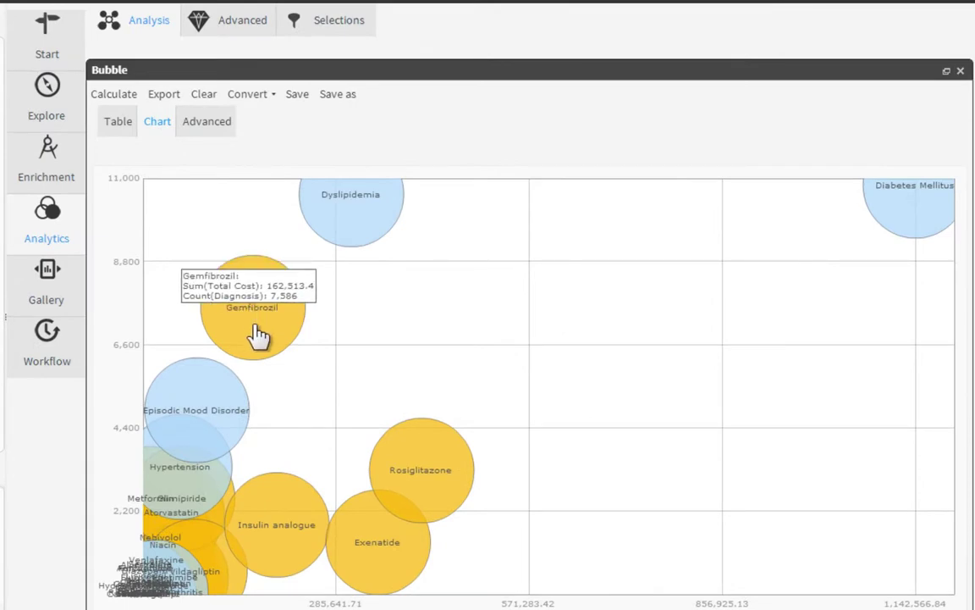
mouse_move(519, 480)
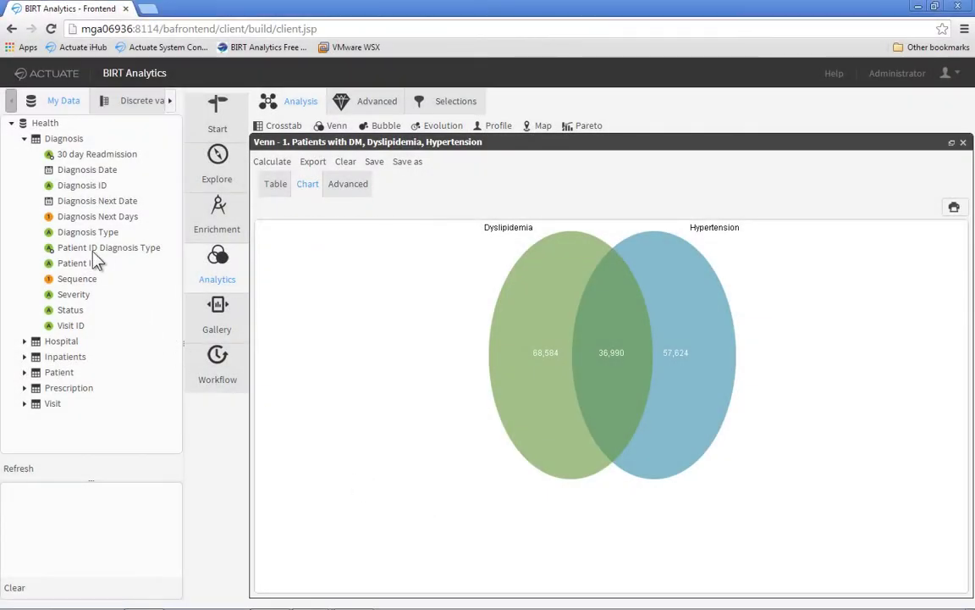
- Add Diabetes Mellitus as a third Venn circle and name the triple-overlap segment 'Polypharmacy Patients'
double_click(62, 233)
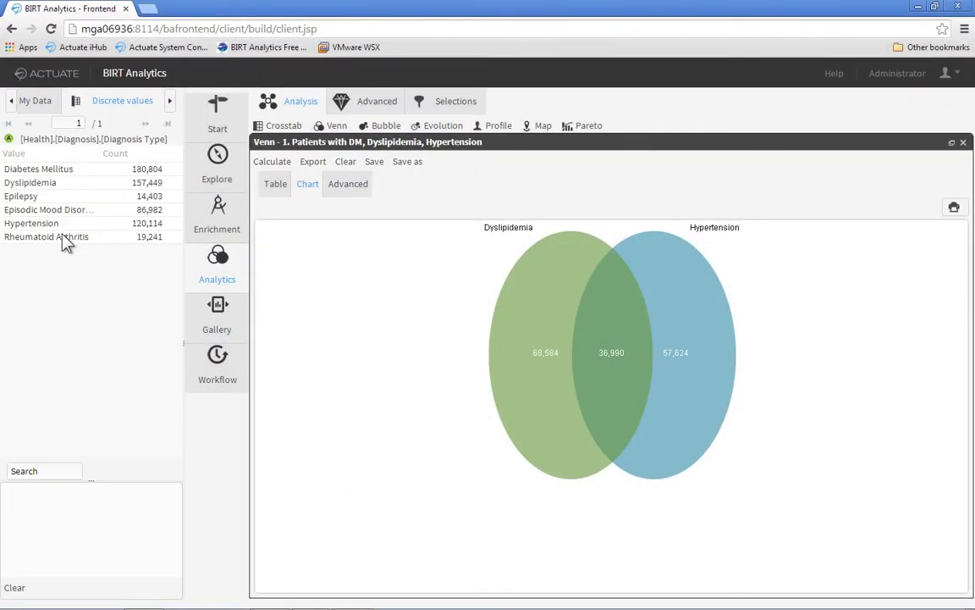
drag(53, 172, 427, 321)
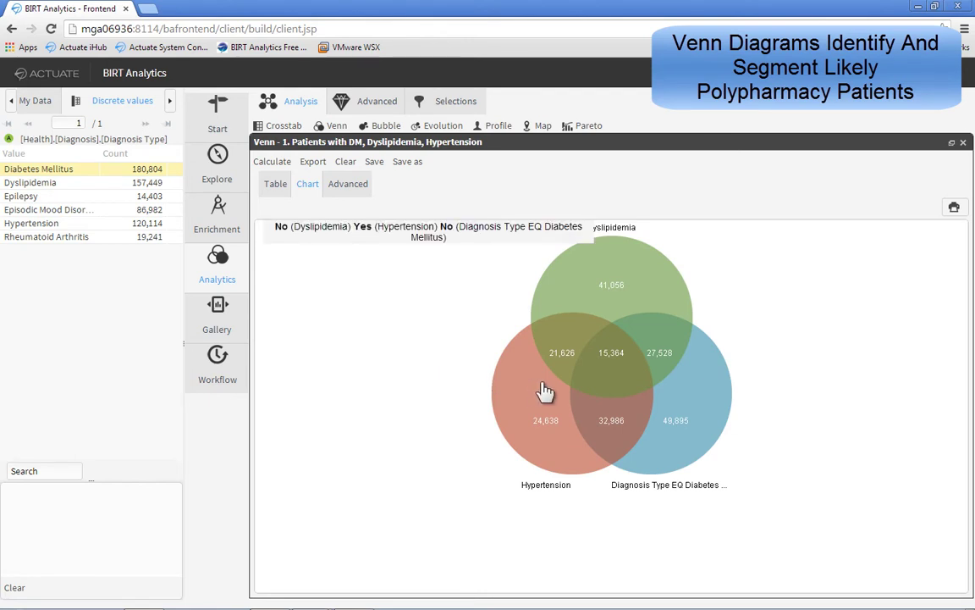
click(618, 367)
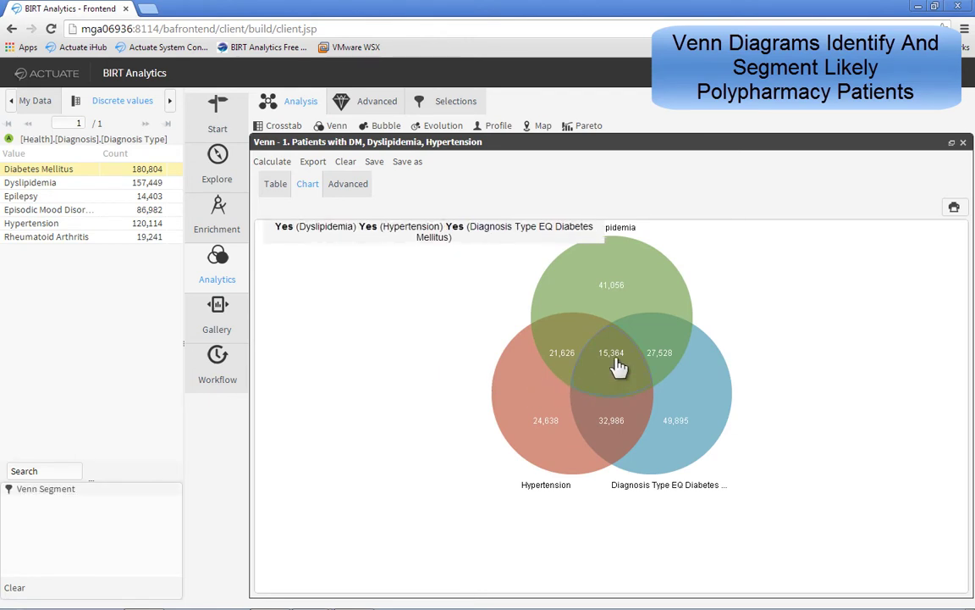
right_click(53, 492)
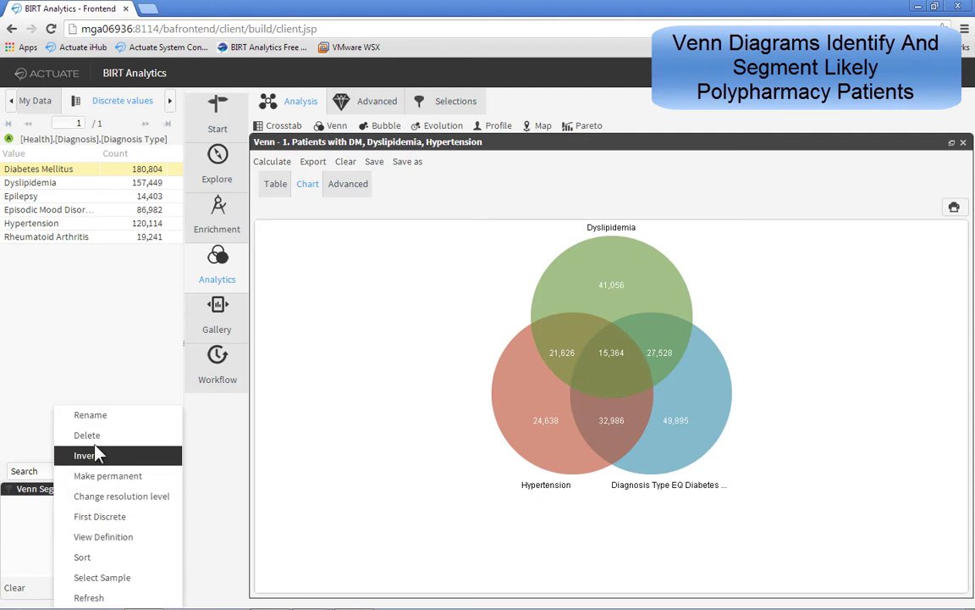
click(113, 415)
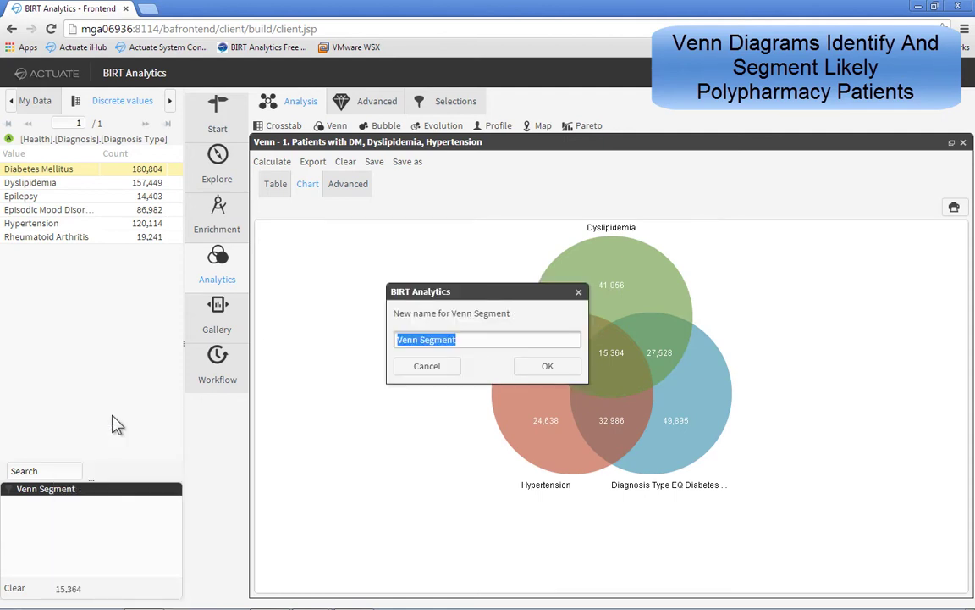
text(Polypharmacy Patients)
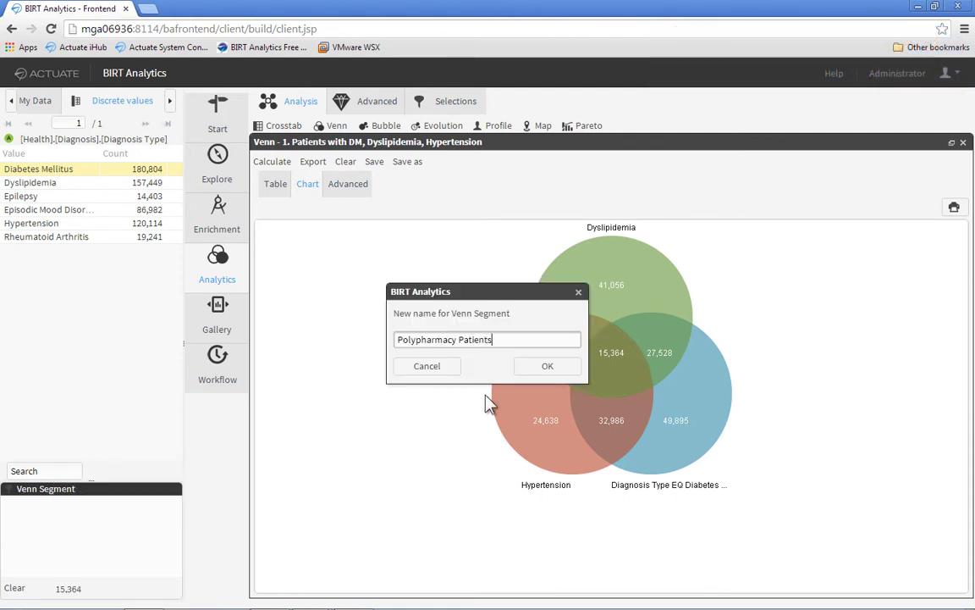
- Confirm the 'Polypharmacy Patients' name and narrow the age-and-race chart to White patients
click(575, 372)
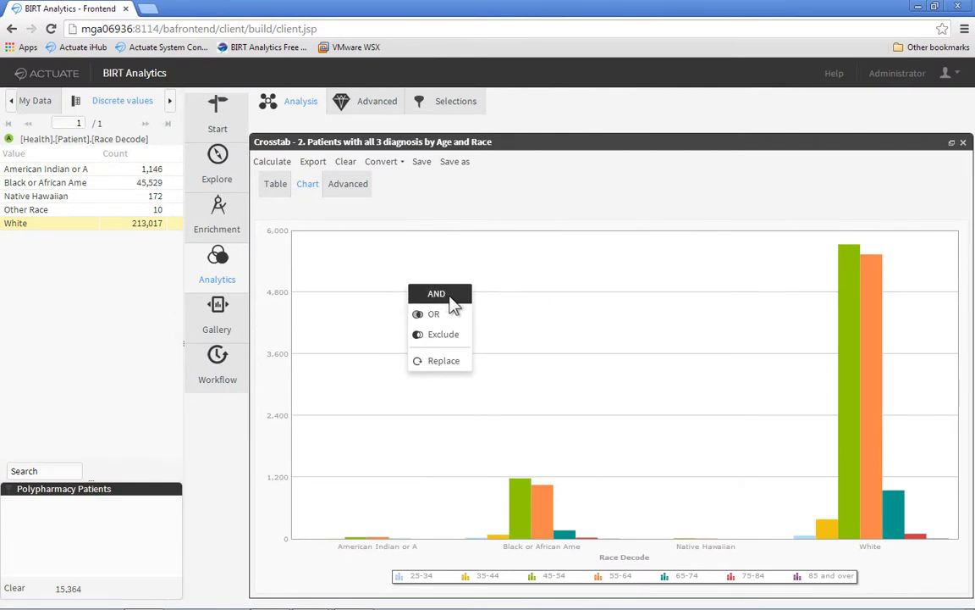
click(436, 294)
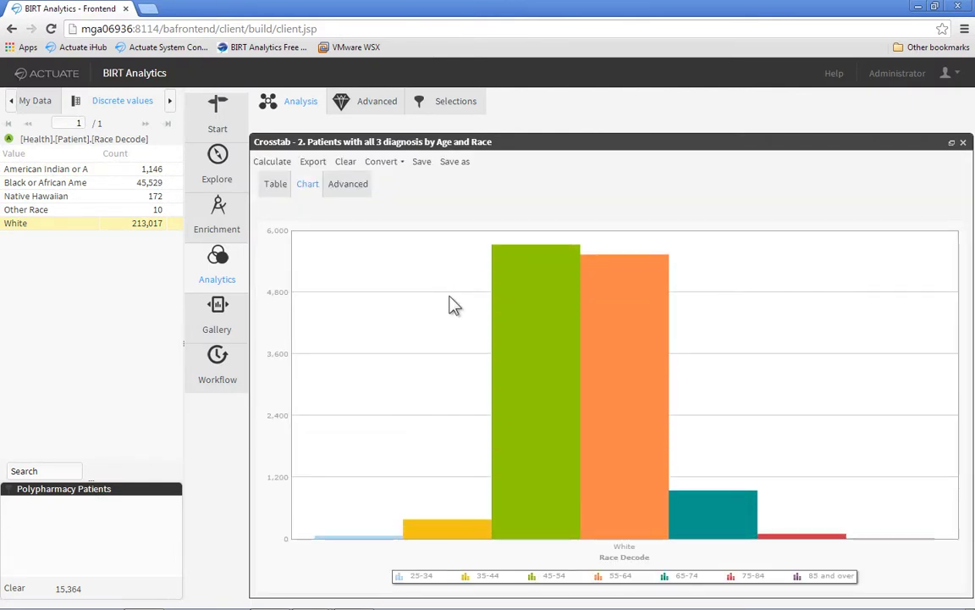
mouse_move(616, 439)
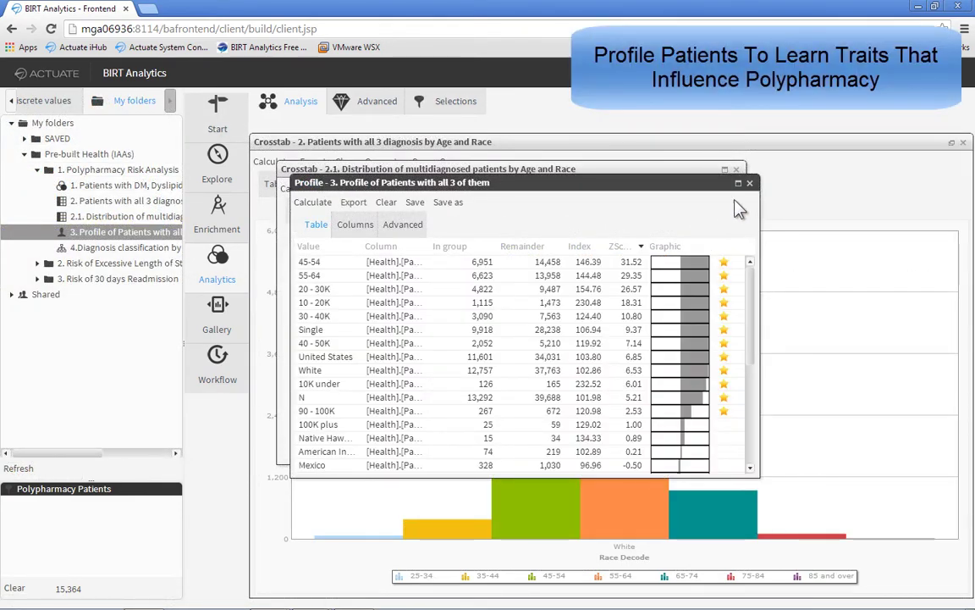
- Maximize the three-diagnosis patient profile and widen its Graphic bar column
click(738, 183)
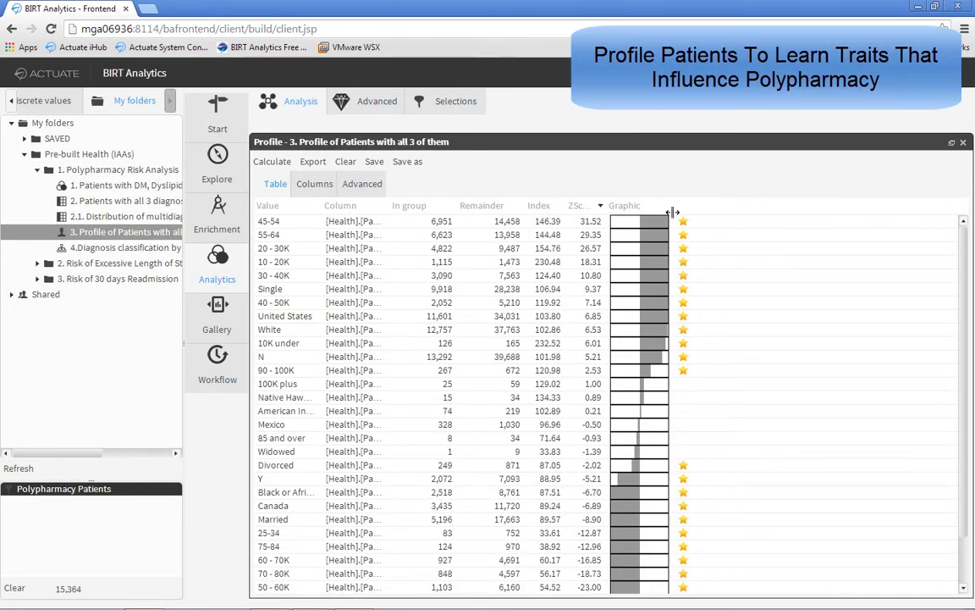
drag(673, 211, 820, 212)
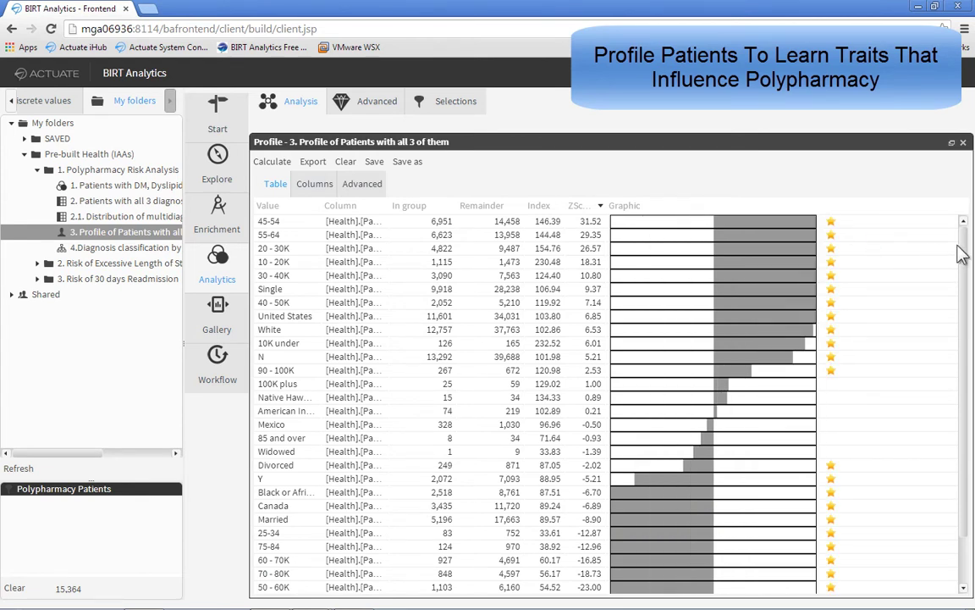
drag(966, 252, 964, 326)
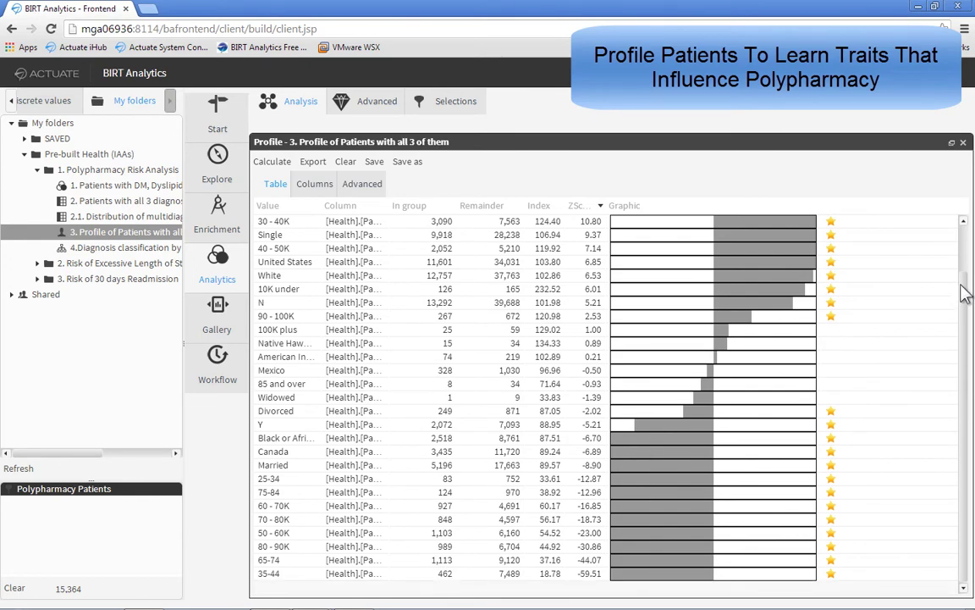
scroll(967, 254, up, 2)
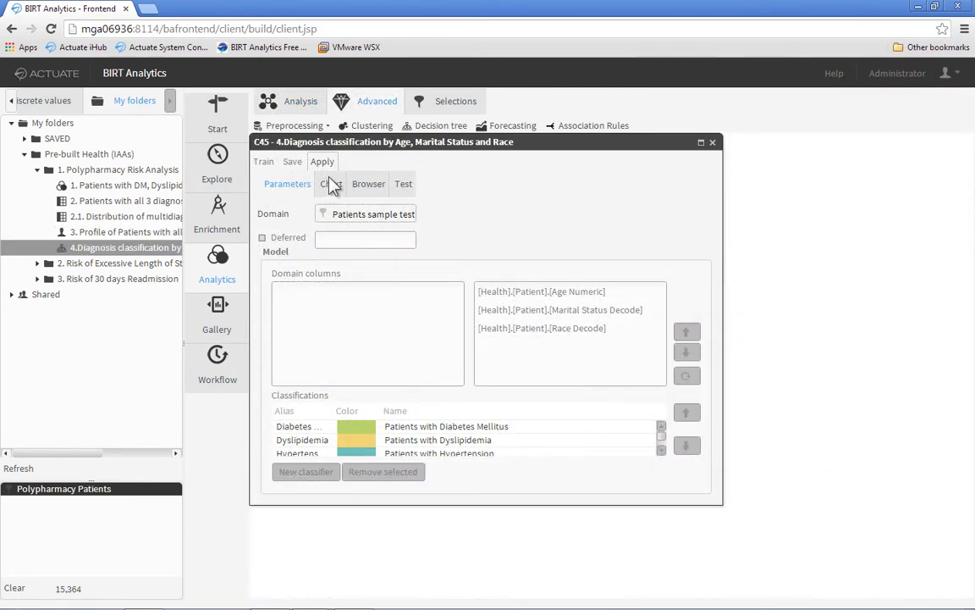
- Show the C45 decision tree chart maximized and scroll across the tree
click(330, 185)
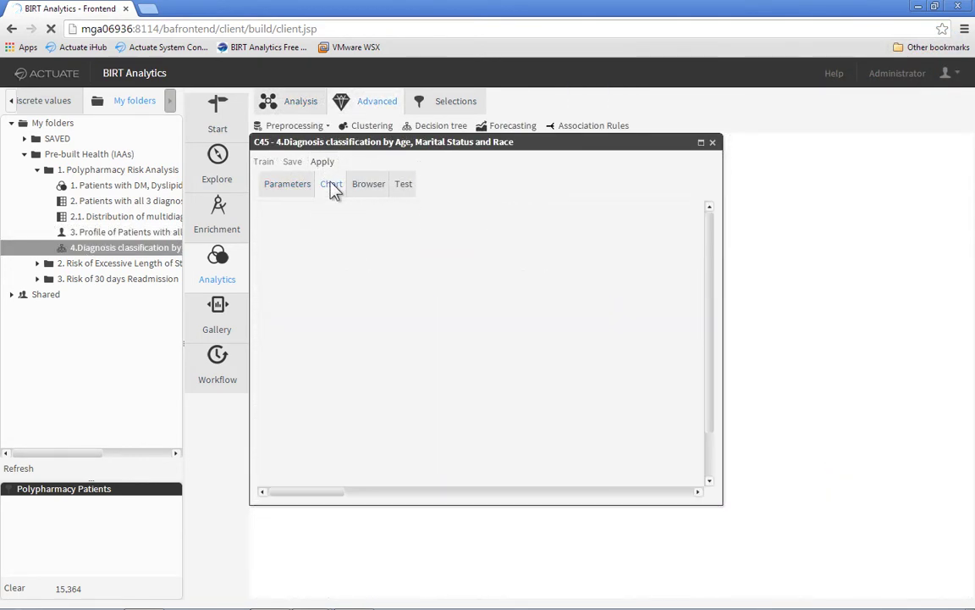
click(701, 142)
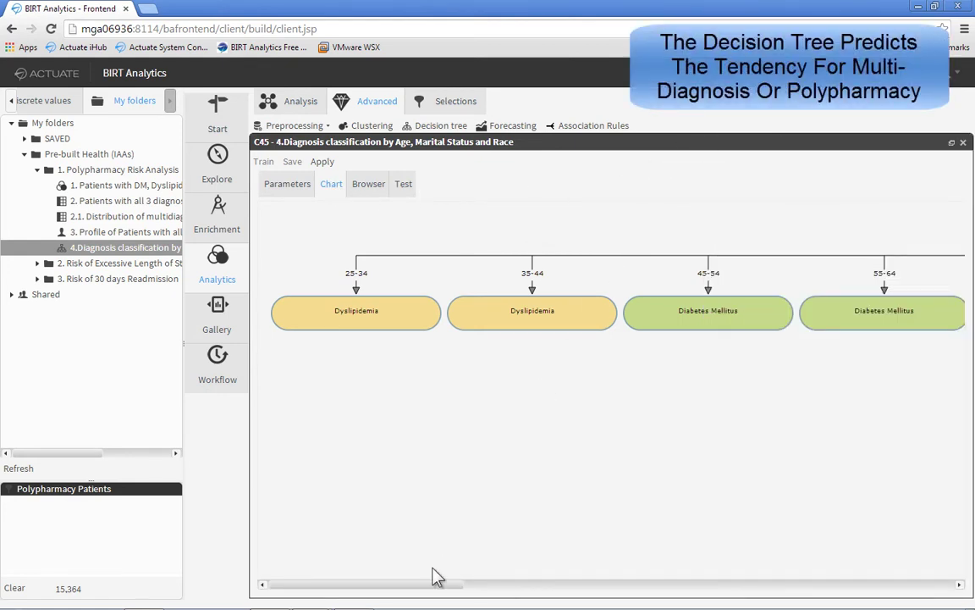
drag(429, 584, 926, 584)
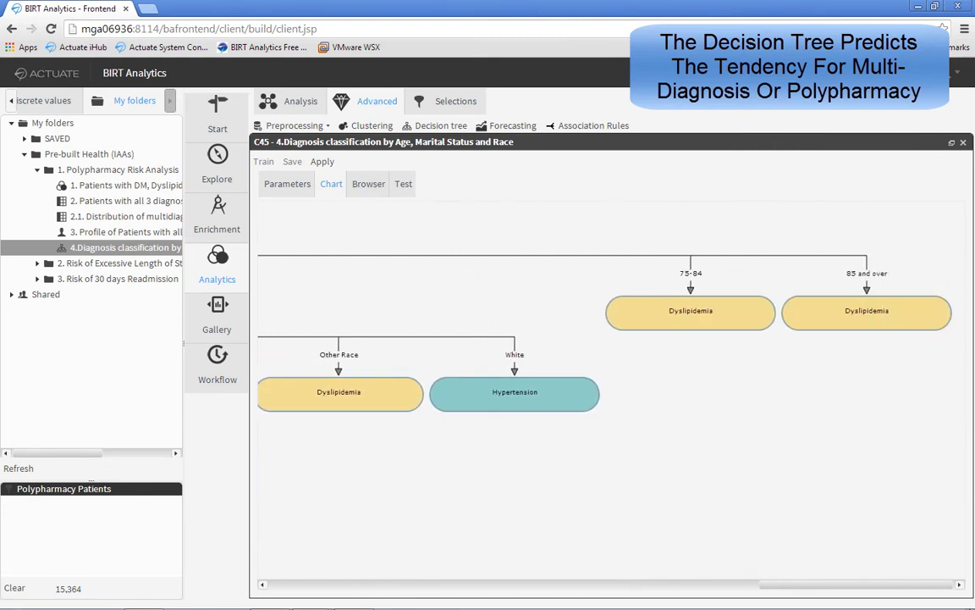
- In the Browser table, expand Age, 65-74, race, Black or African American and marital status
click(378, 192)
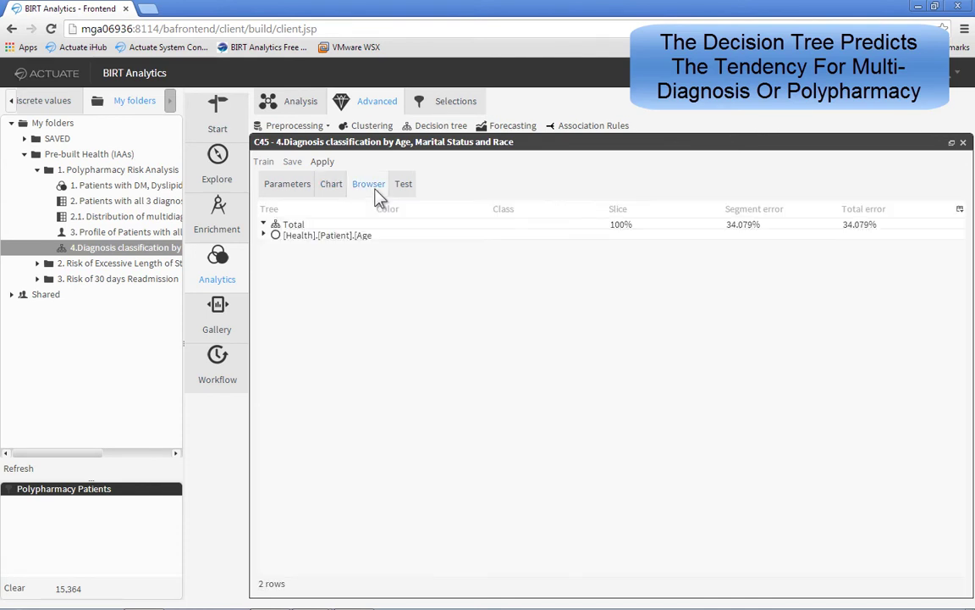
click(264, 235)
click(276, 289)
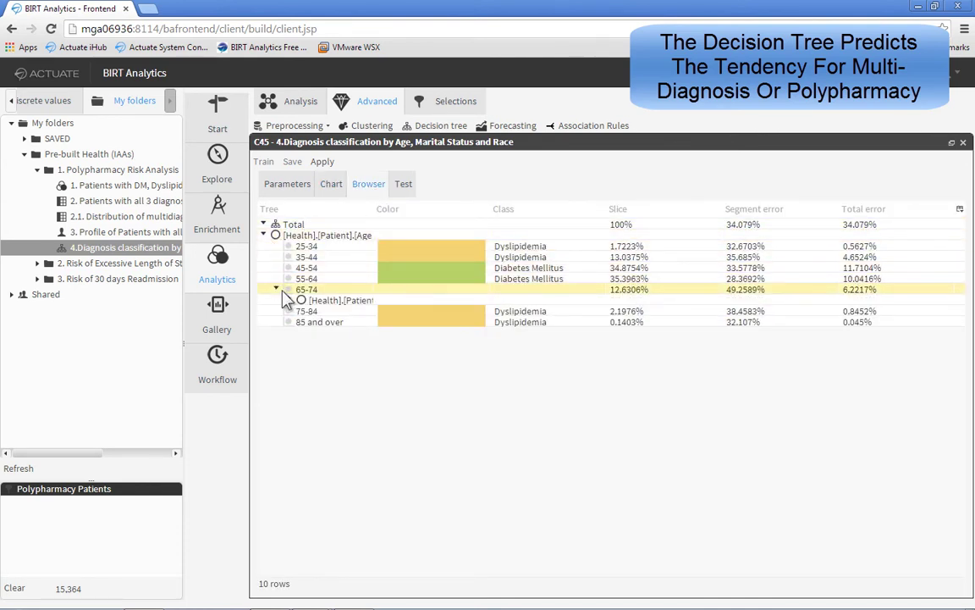
click(288, 300)
click(302, 323)
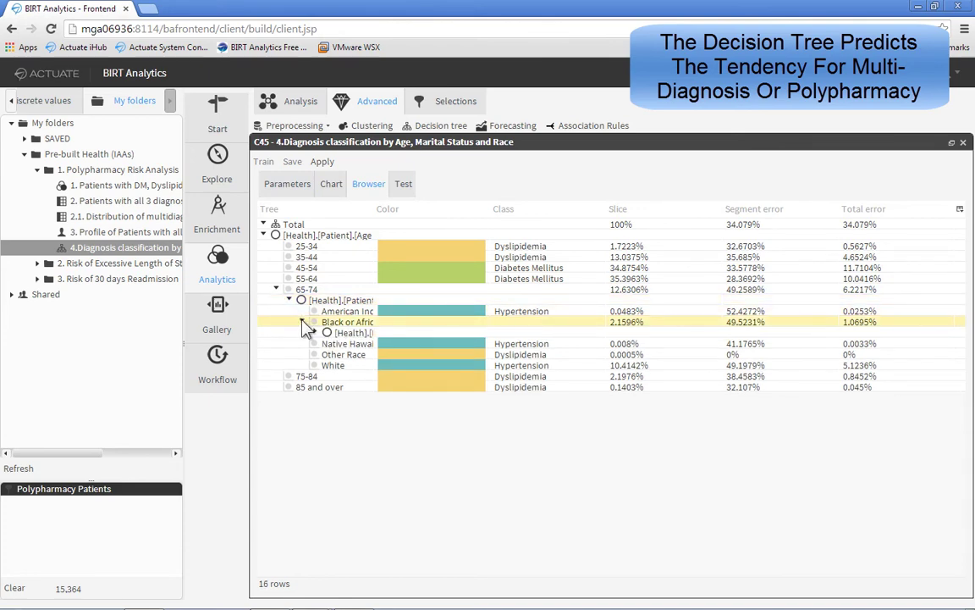
click(315, 335)
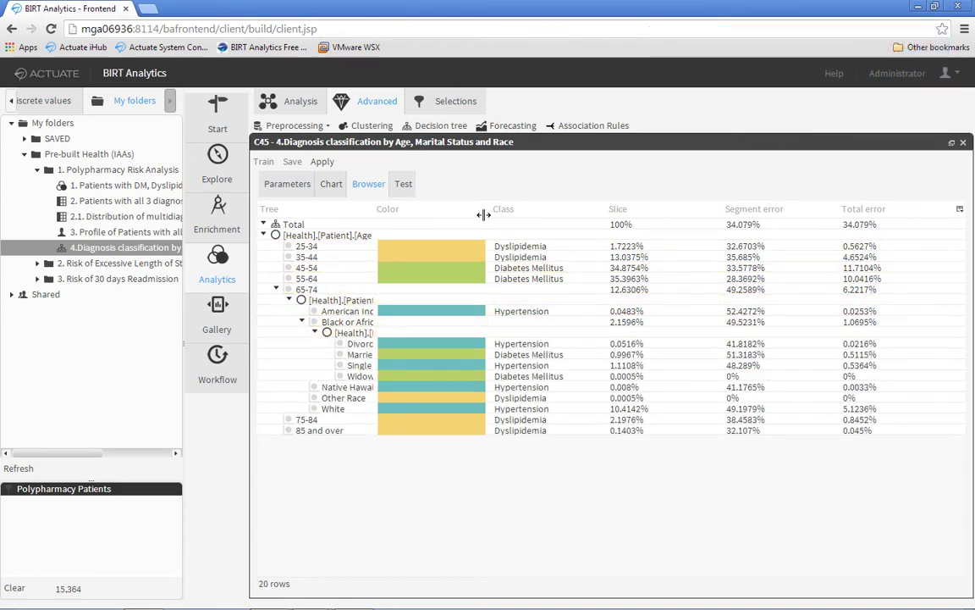
drag(484, 215, 494, 222)
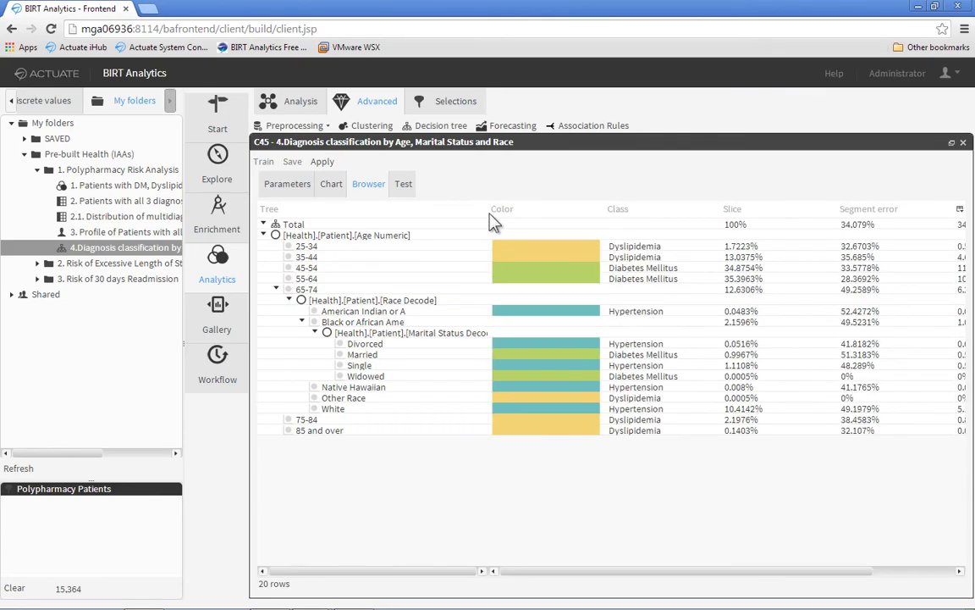